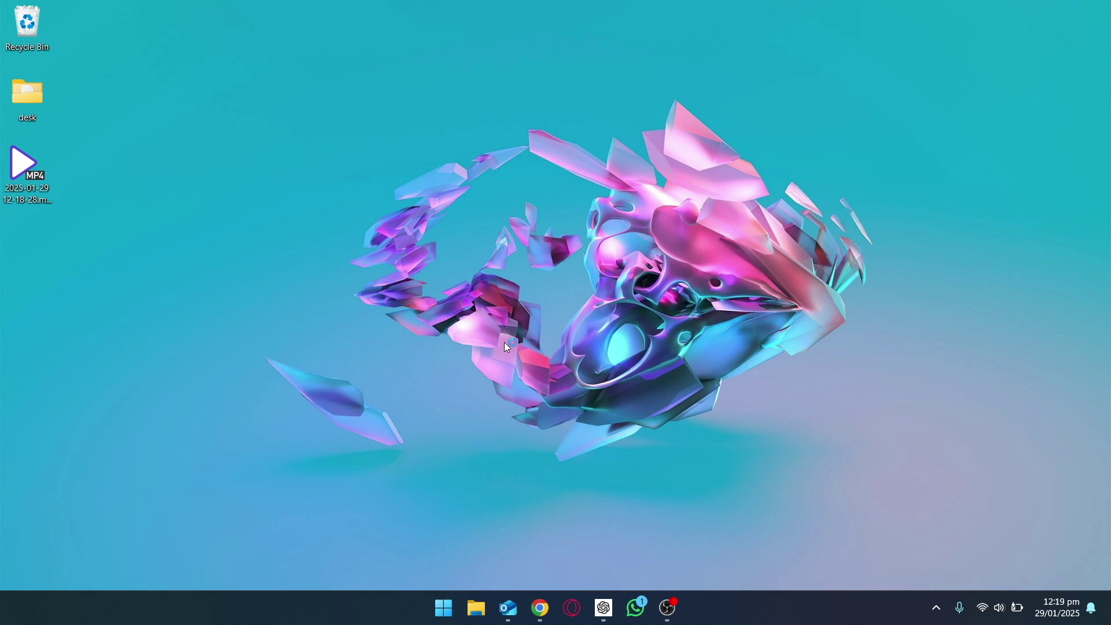
Step: In Chrome, download GoProWebcam-1.2.2.867-RELEASE.msi from GoPro's Windows getting-started support page
{"action": "left_click", "coordinate": [540, 607]}
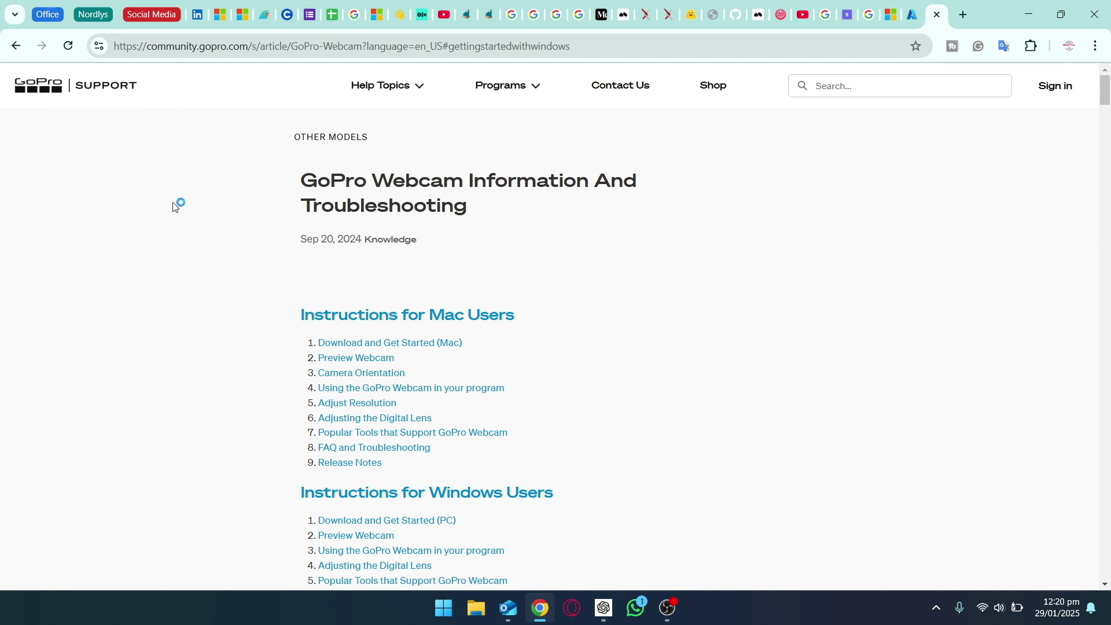
{"action": "scroll", "coordinate": [176, 207], "scroll_direction": "down", "scroll_amount": 2}
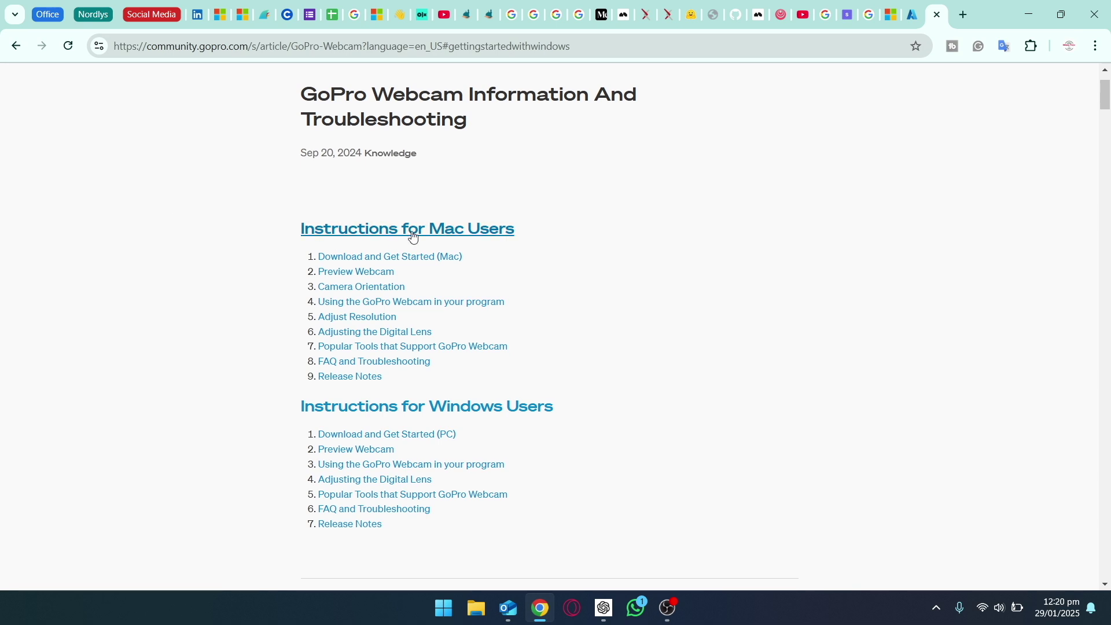
{"action": "scroll", "coordinate": [792, 379], "scroll_direction": "down", "scroll_amount": 1}
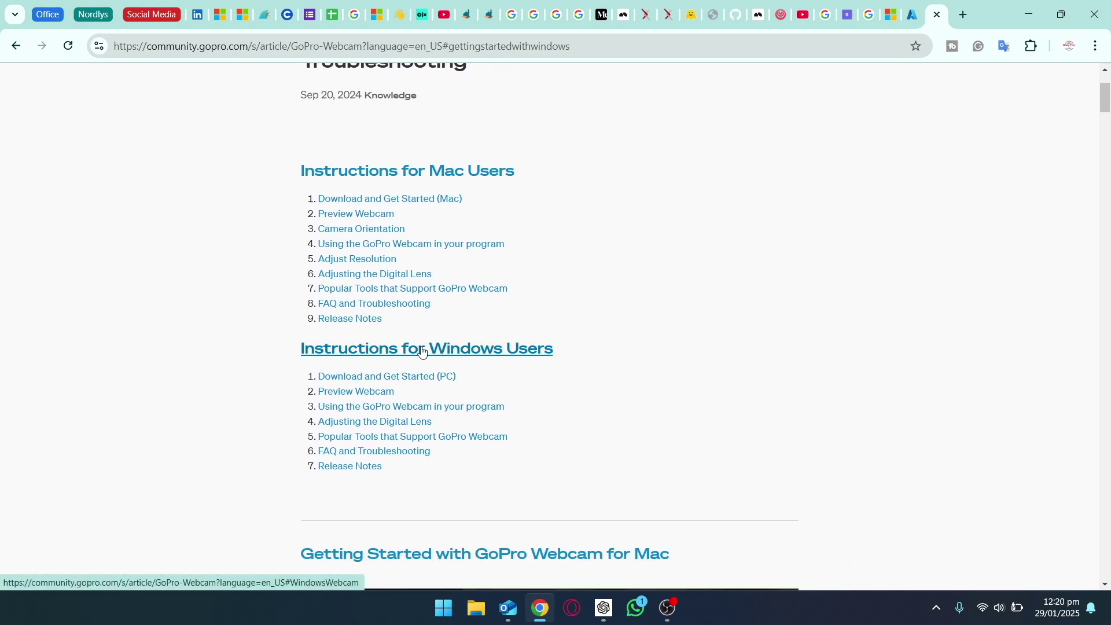
{"action": "left_click", "coordinate": [349, 377]}
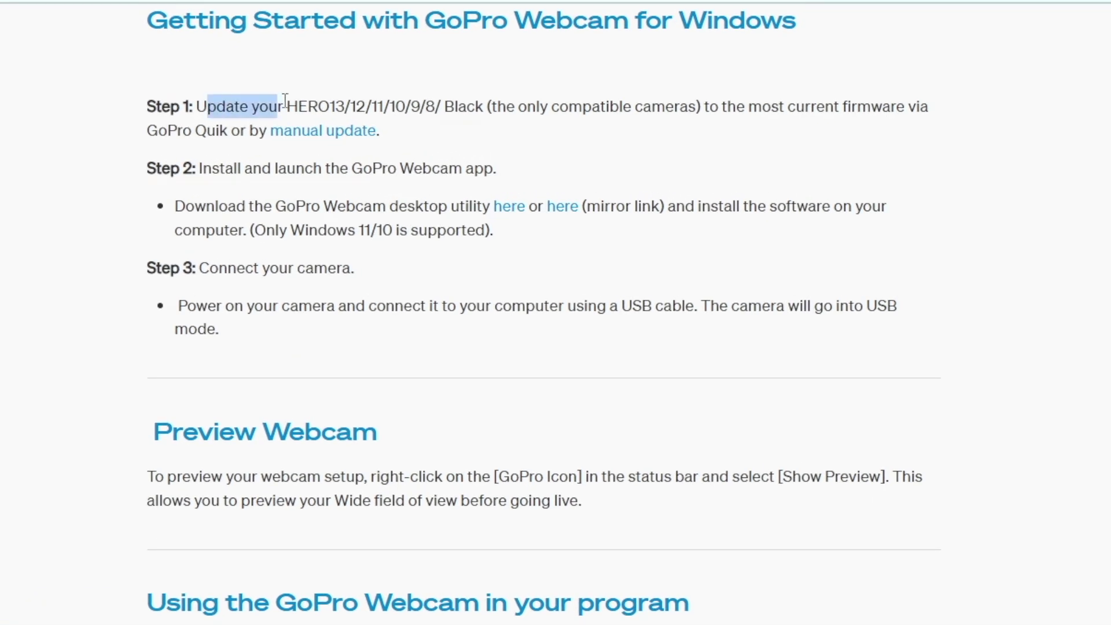
{"action": "left_click", "coordinate": [474, 116]}
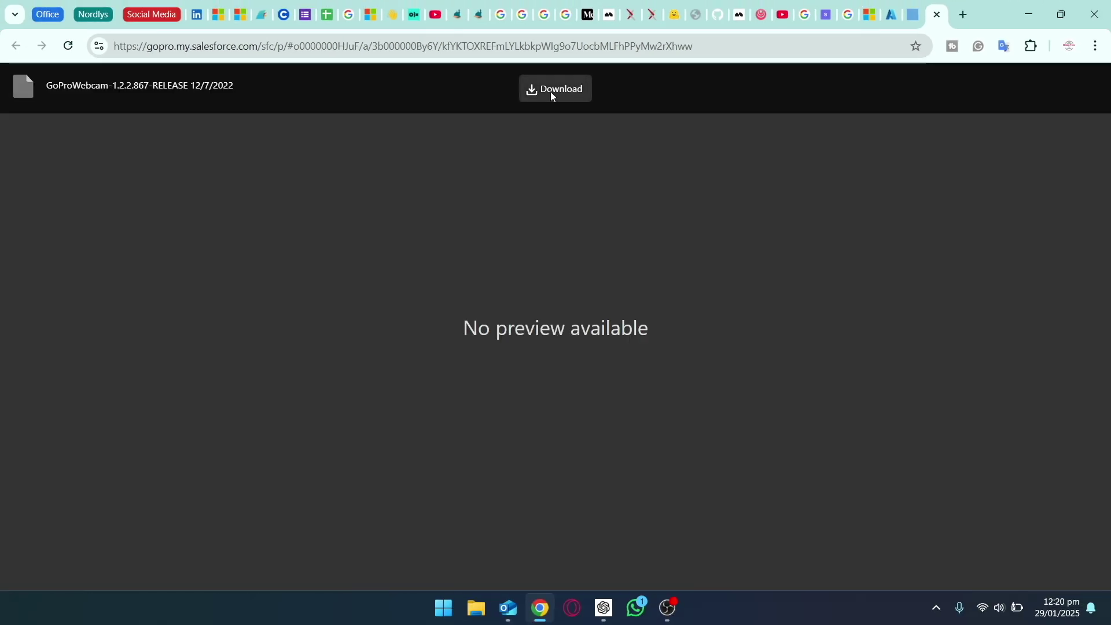
{"action": "left_click", "coordinate": [552, 96]}
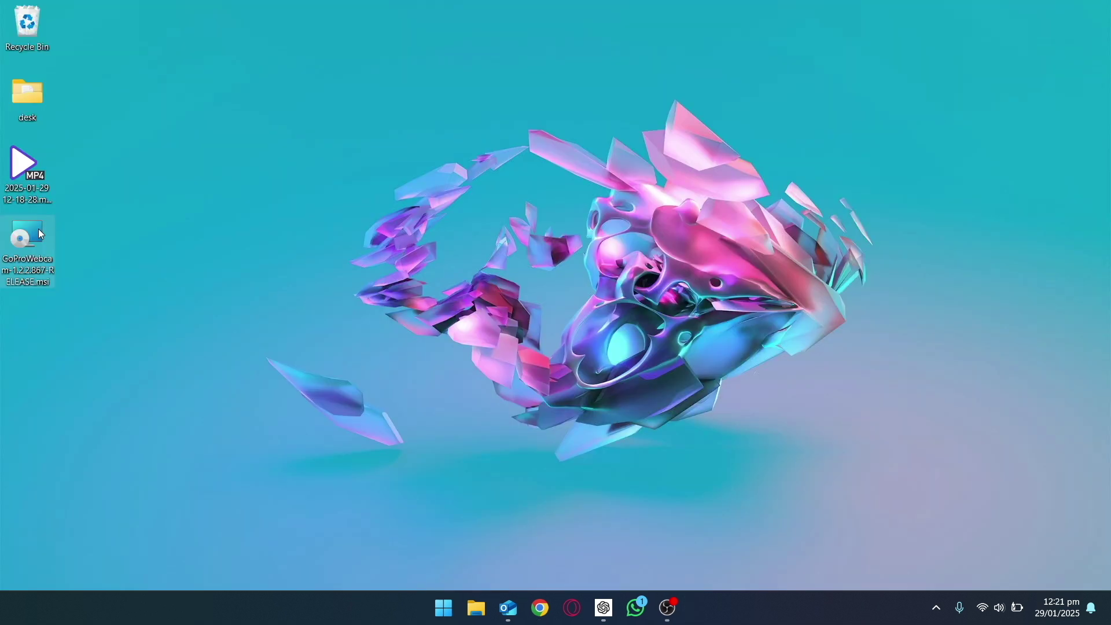
Step: Run the GoProWebcam msi, accept the licence, approve the GoPro network adapter driver, and finish setup
{"action": "right_click", "coordinate": [41, 235]}
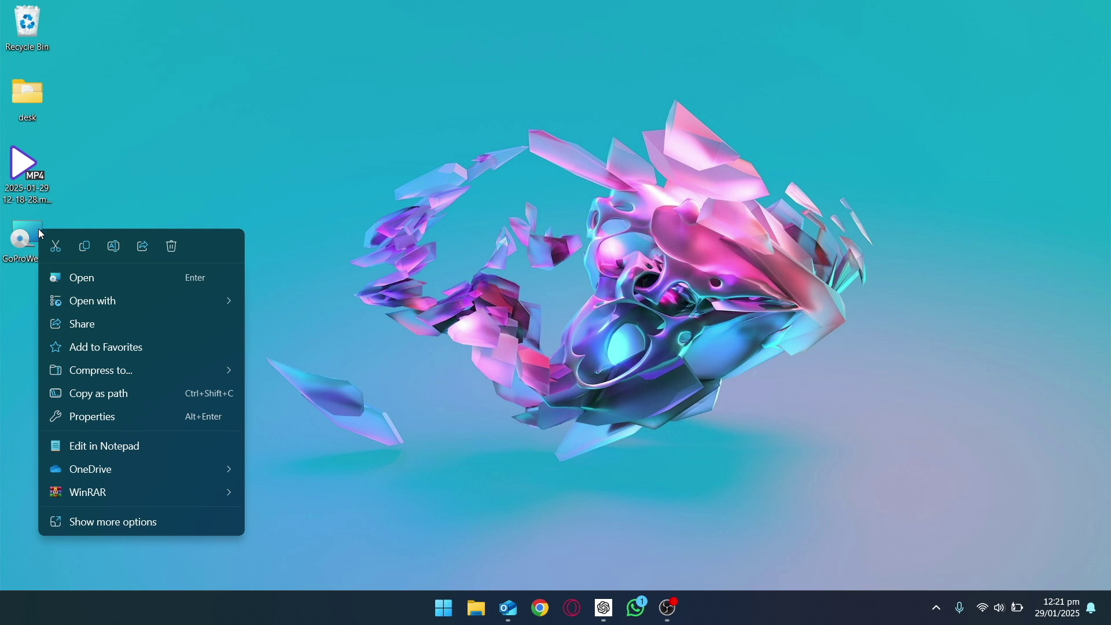
{"action": "left_click", "coordinate": [81, 276]}
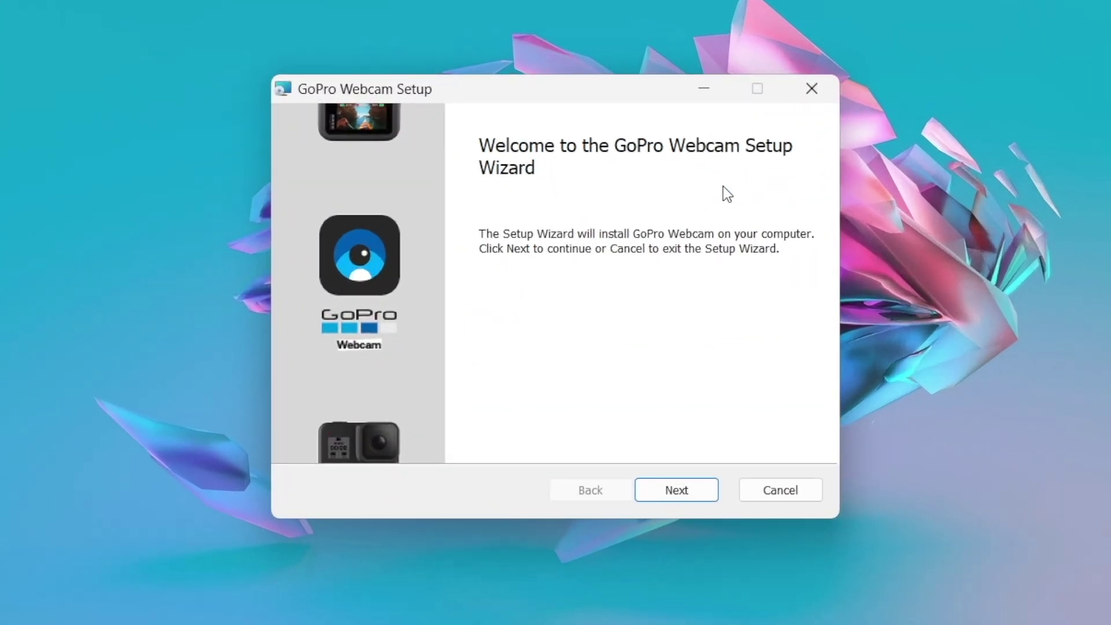
{"action": "left_click", "coordinate": [677, 484]}
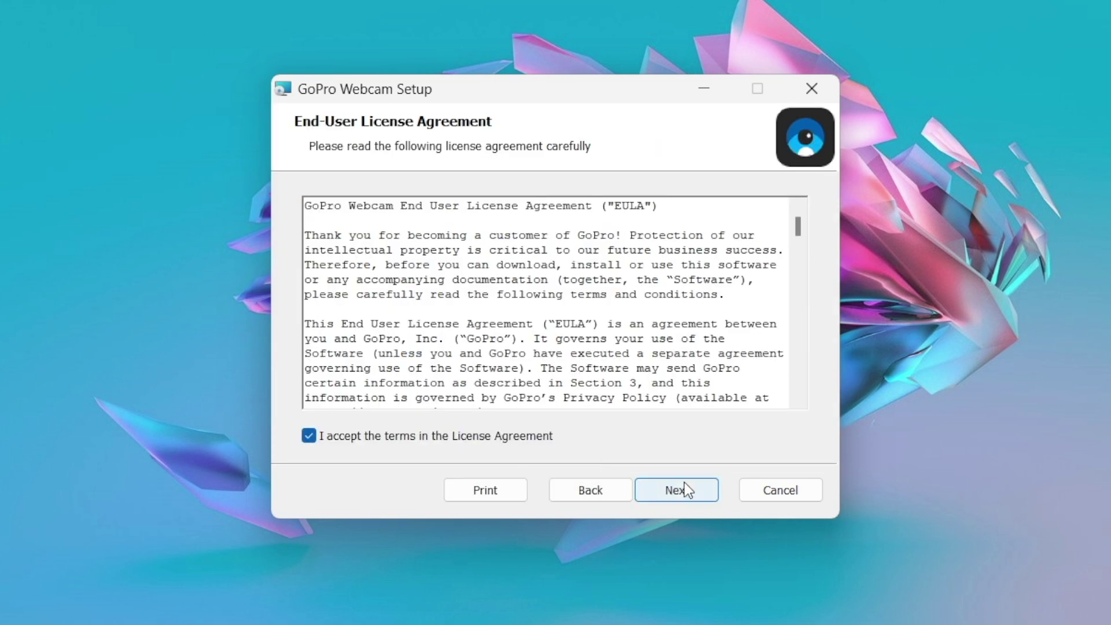
{"action": "left_click", "coordinate": [684, 483]}
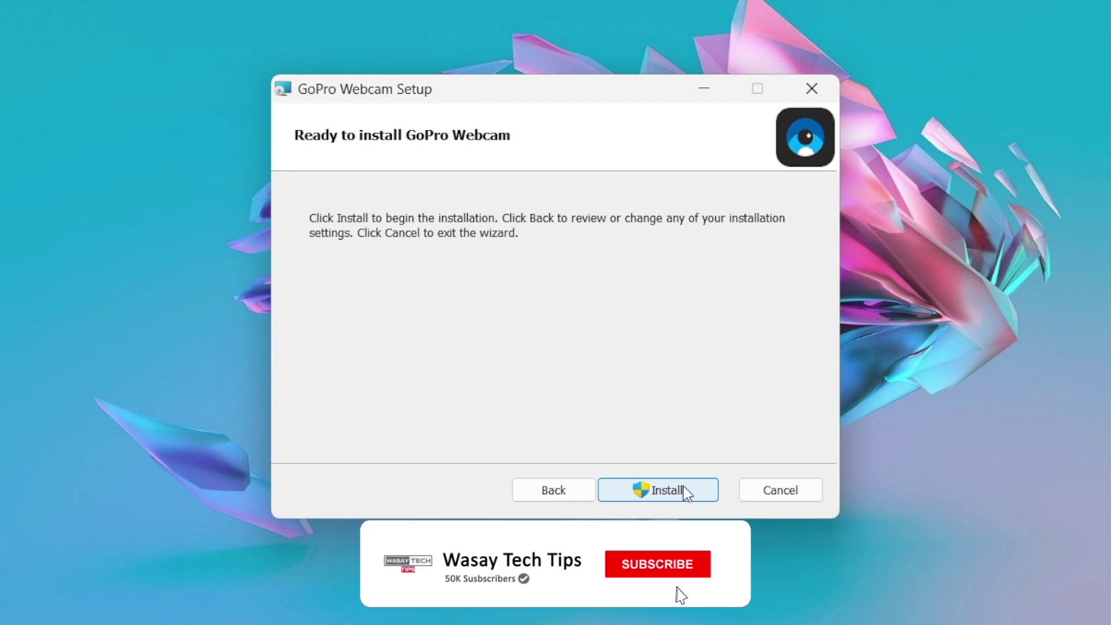
{"action": "left_click", "coordinate": [683, 488]}
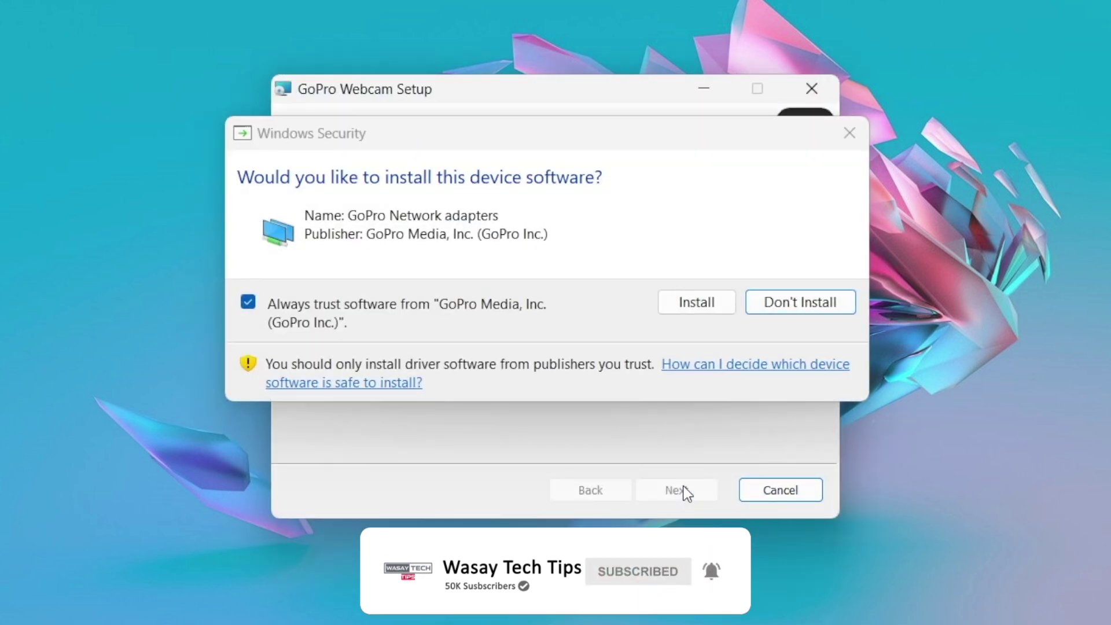
{"action": "left_click", "coordinate": [700, 304]}
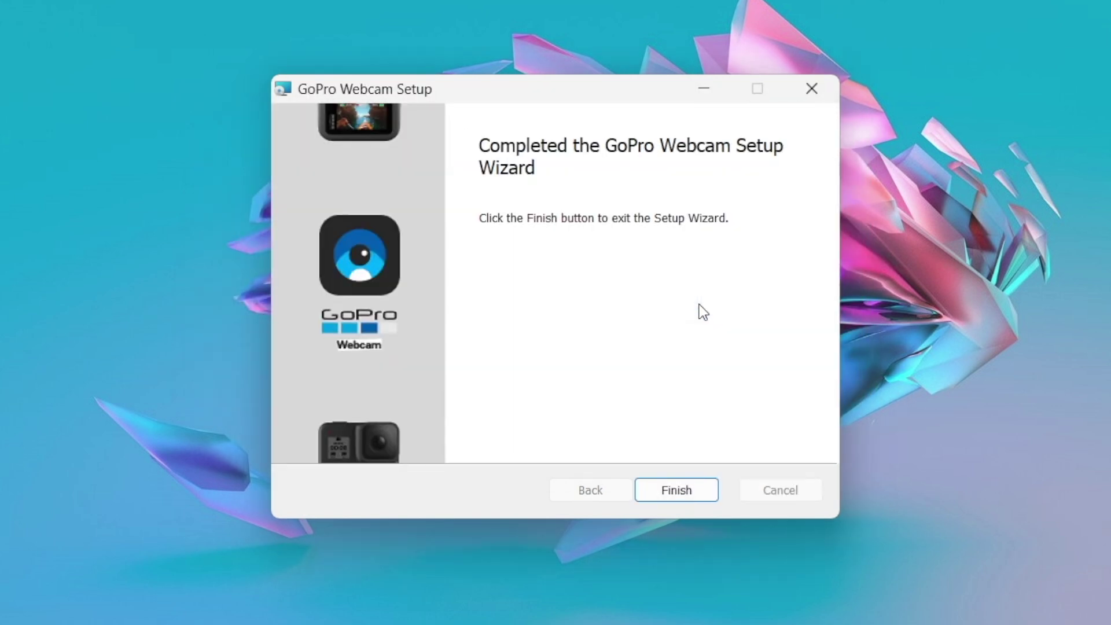
{"action": "left_click", "coordinate": [676, 490]}
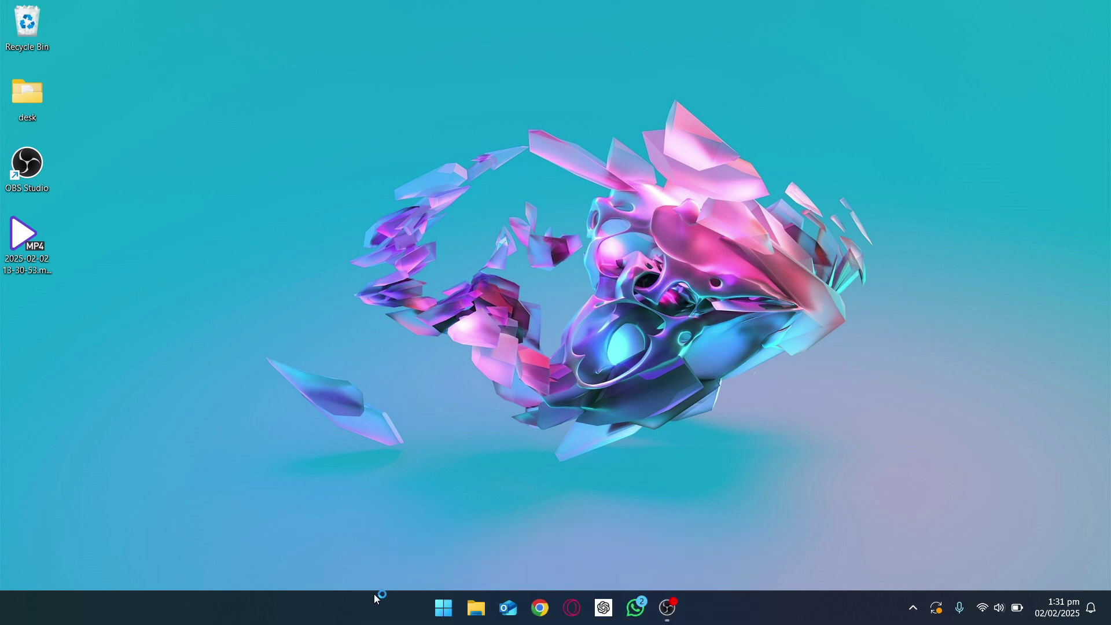
Step: Launch GoPro Webcam from the Start menu and open its camera Preview from the tray icon
{"action": "left_click", "coordinate": [447, 619]}
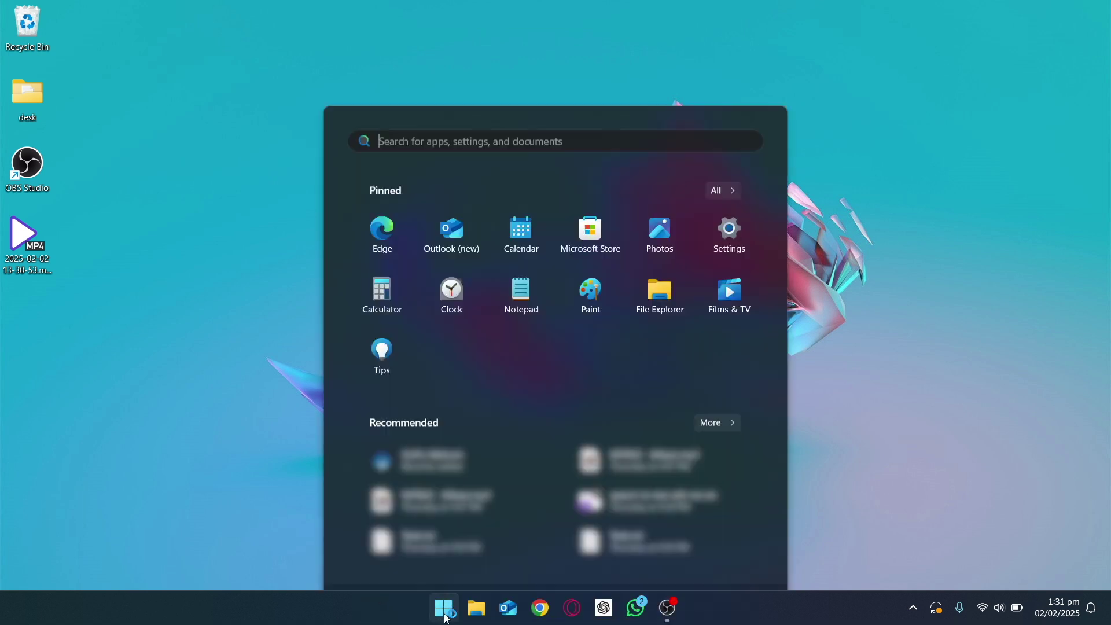
{"action": "type", "text": "go"}
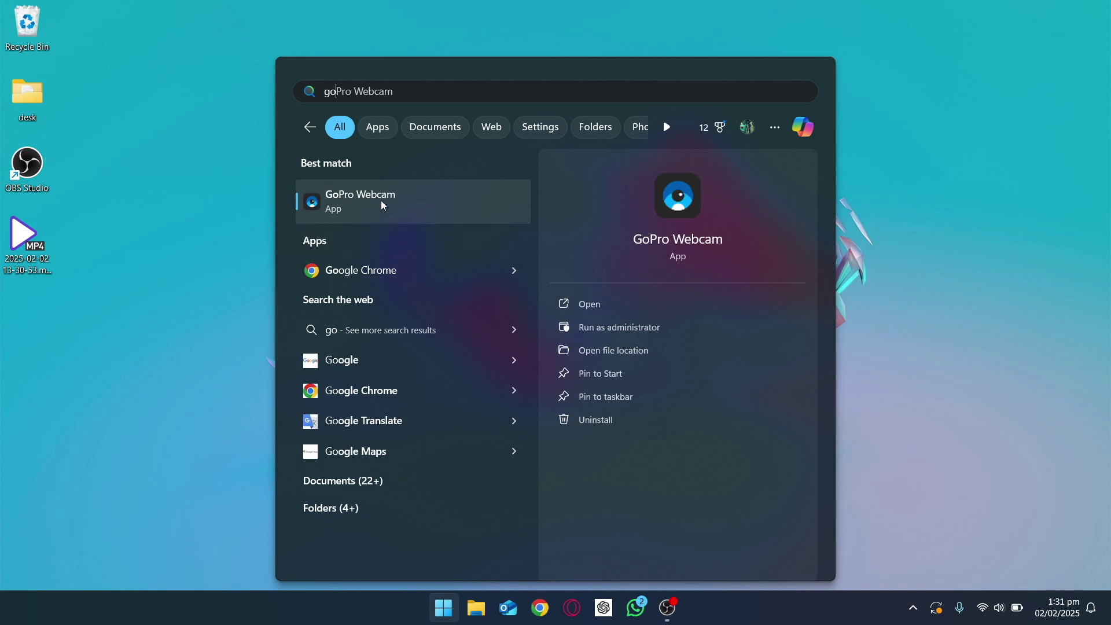
{"action": "left_click", "coordinate": [383, 205]}
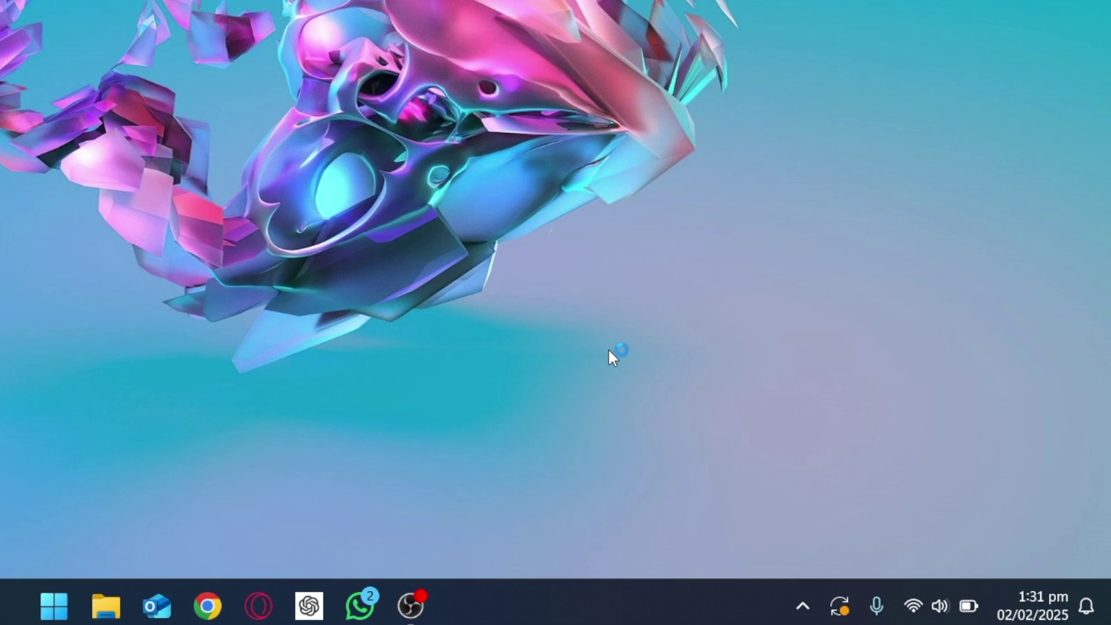
{"action": "left_click", "coordinate": [803, 613]}
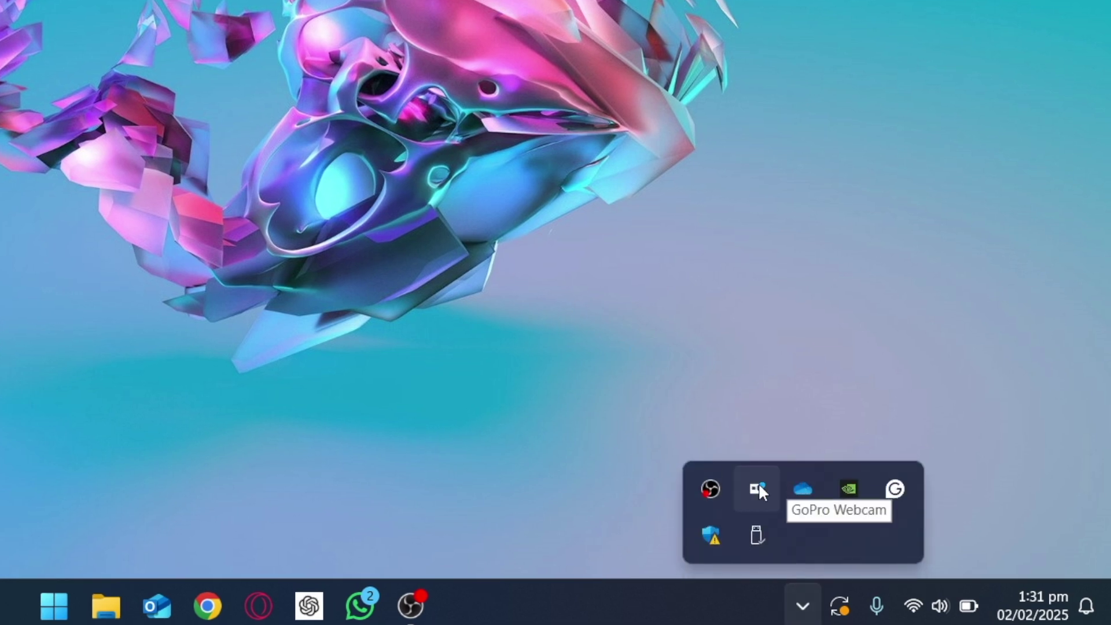
{"action": "right_click", "coordinate": [754, 489]}
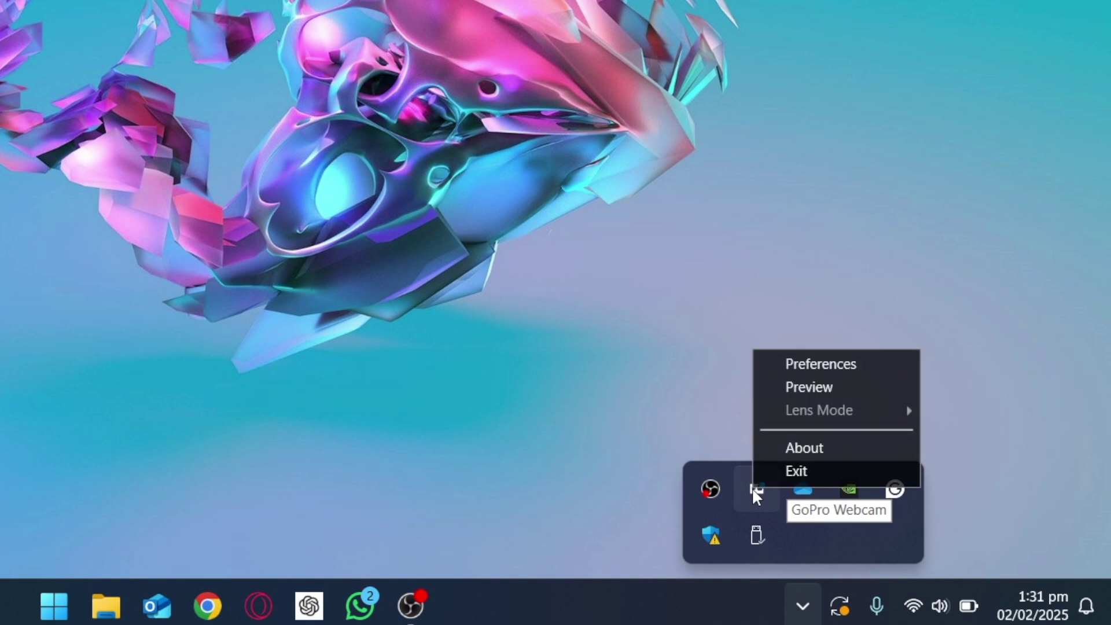
{"action": "left_click", "coordinate": [838, 394]}
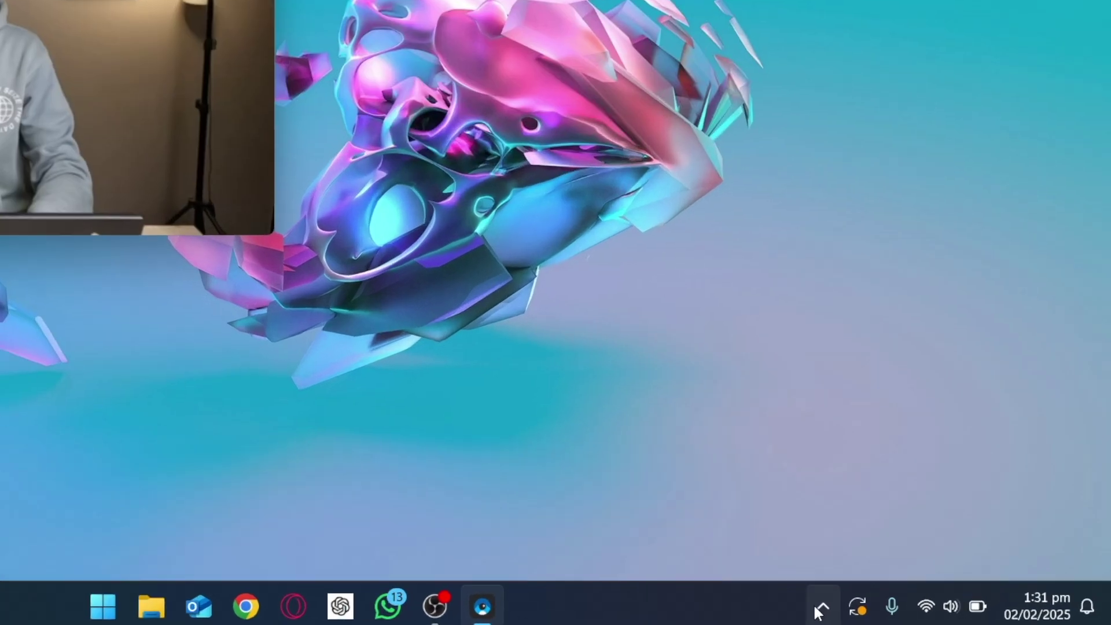
Step: Pick a different Lens Mode from the tray menu, then minimise the Preview window
{"action": "left_click", "coordinate": [913, 608]}
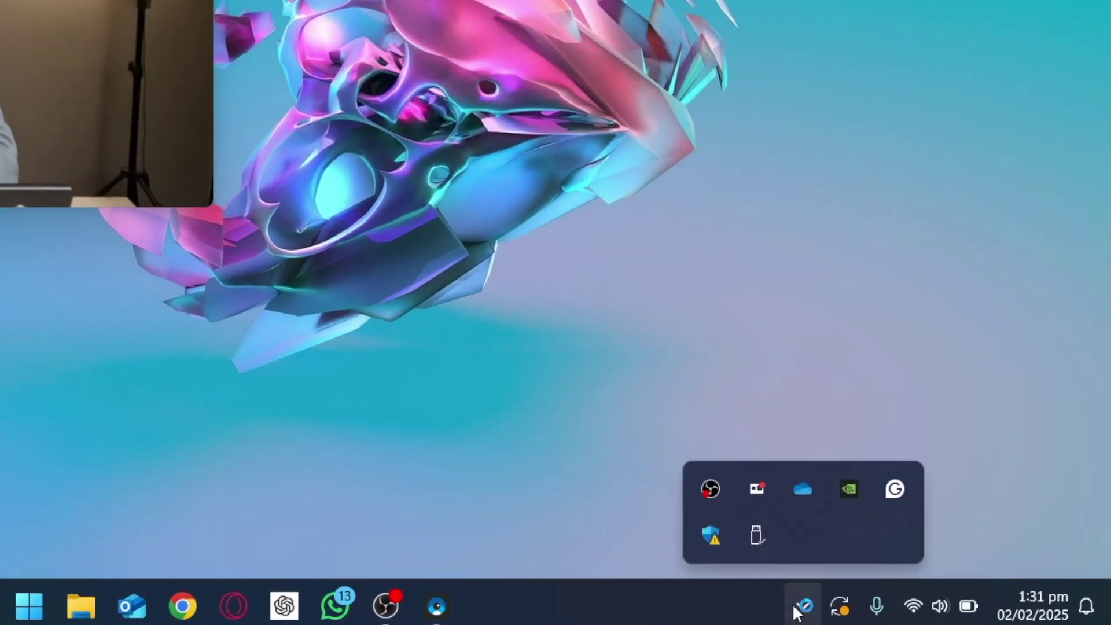
{"action": "right_click", "coordinate": [753, 499]}
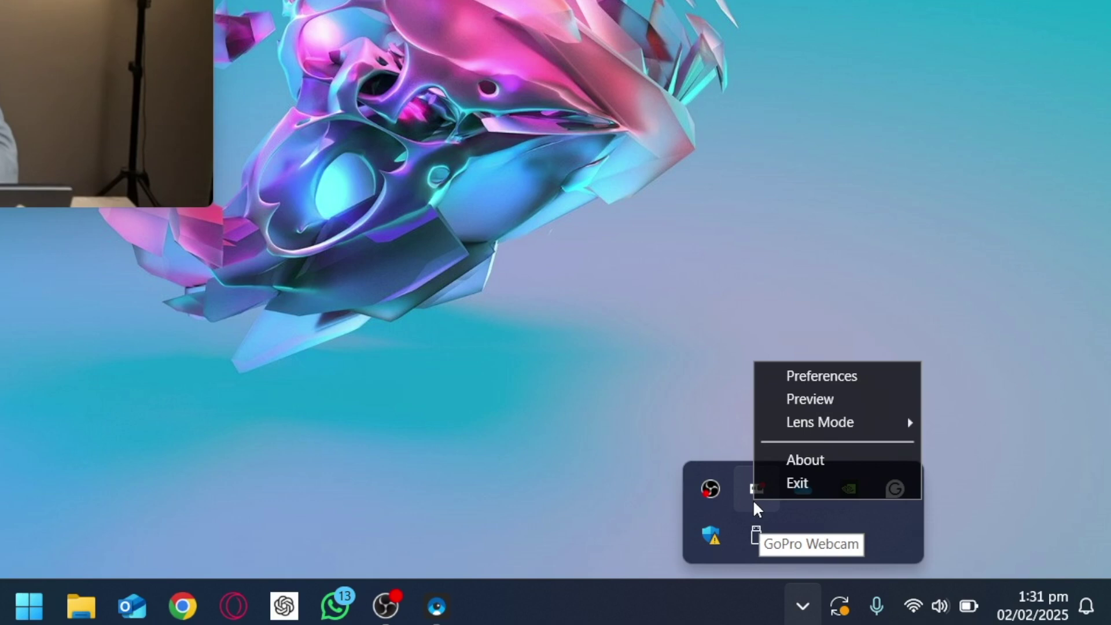
{"action": "mouse_move", "coordinate": [842, 422]}
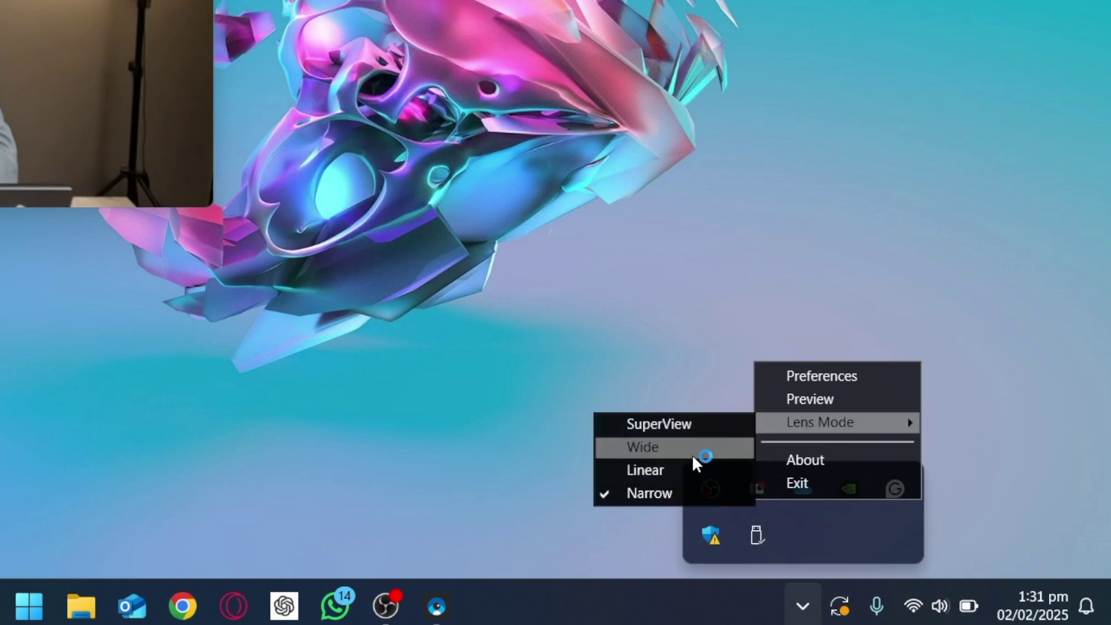
{"action": "left_click", "coordinate": [602, 221]}
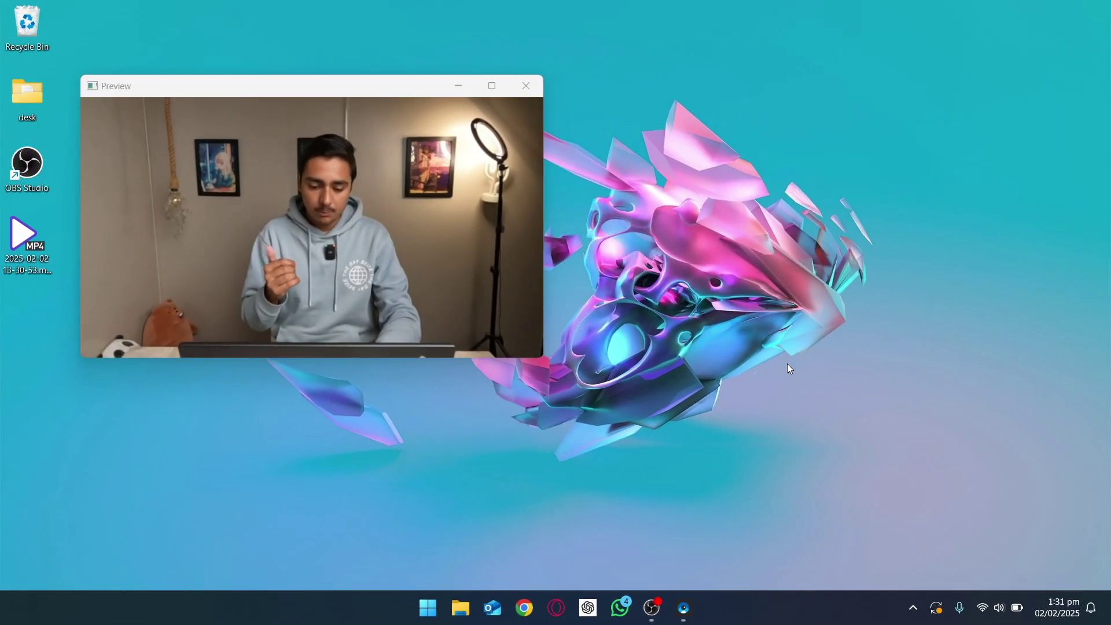
{"action": "left_click", "coordinate": [457, 86]}
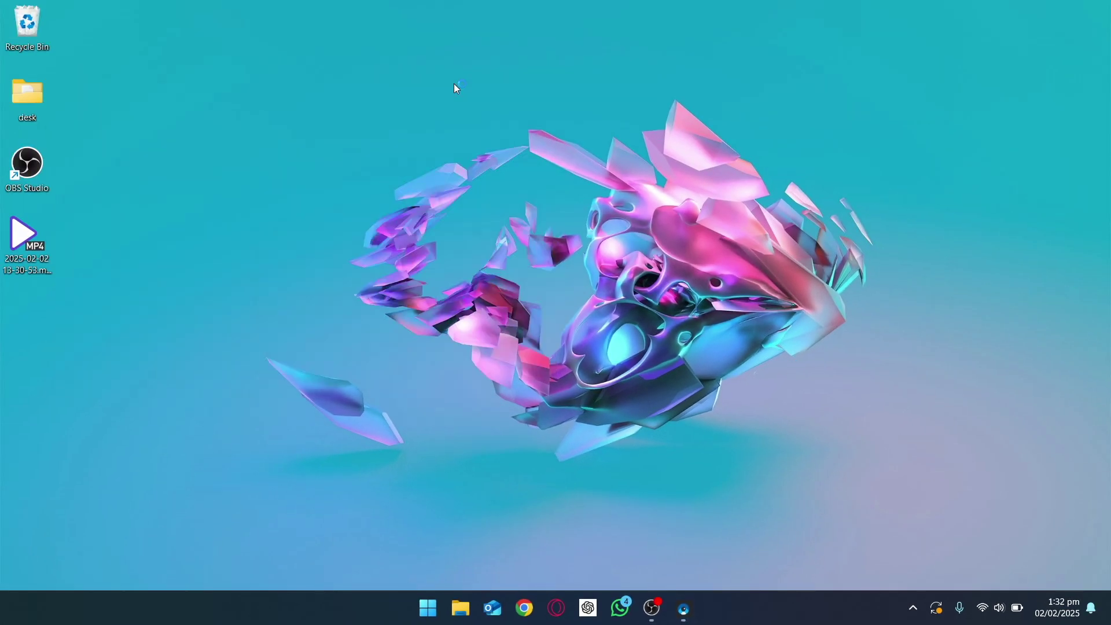
Step: In OBS Studio, add a Video Capture Device source named 'GoPro' to the scene
{"action": "left_click", "coordinate": [659, 617]}
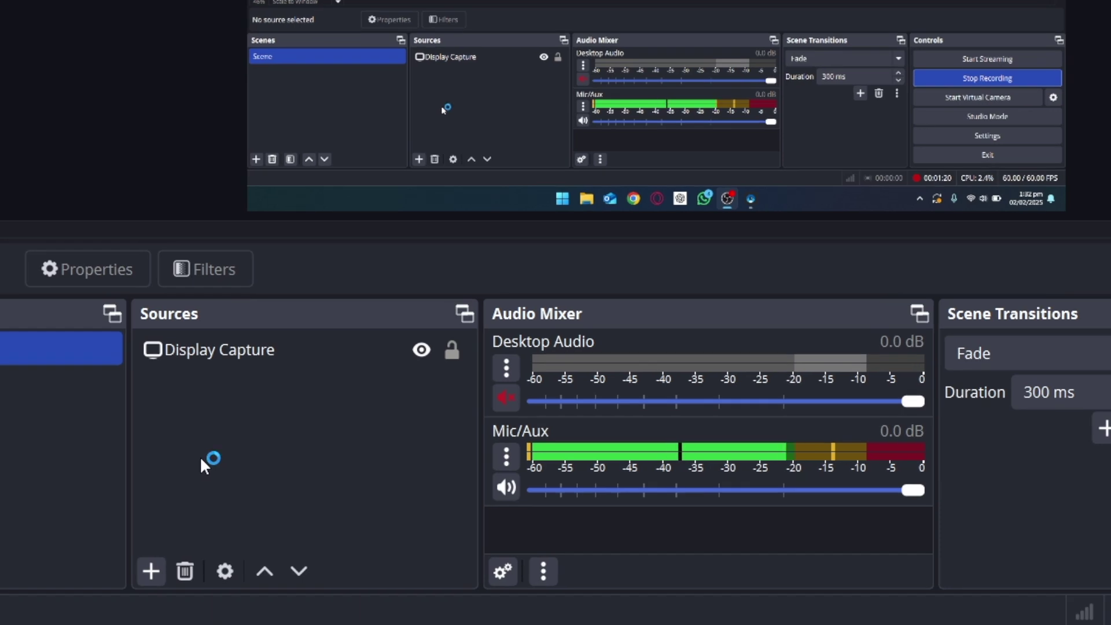
{"action": "left_click", "coordinate": [149, 571]}
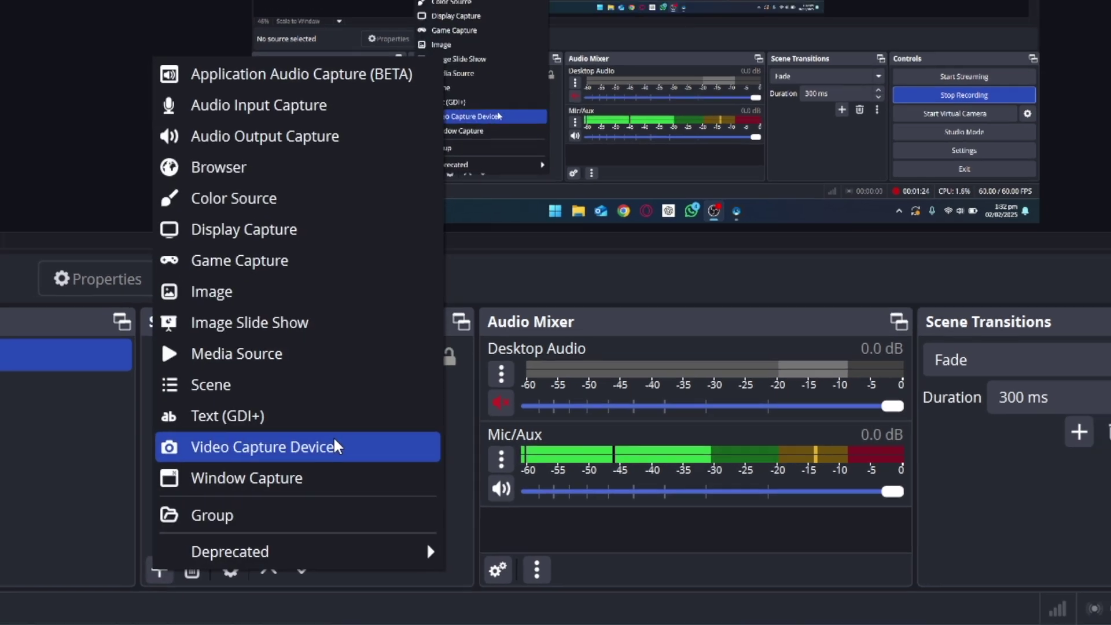
{"action": "left_click", "coordinate": [333, 443]}
{"action": "type", "text": "GoPro"}
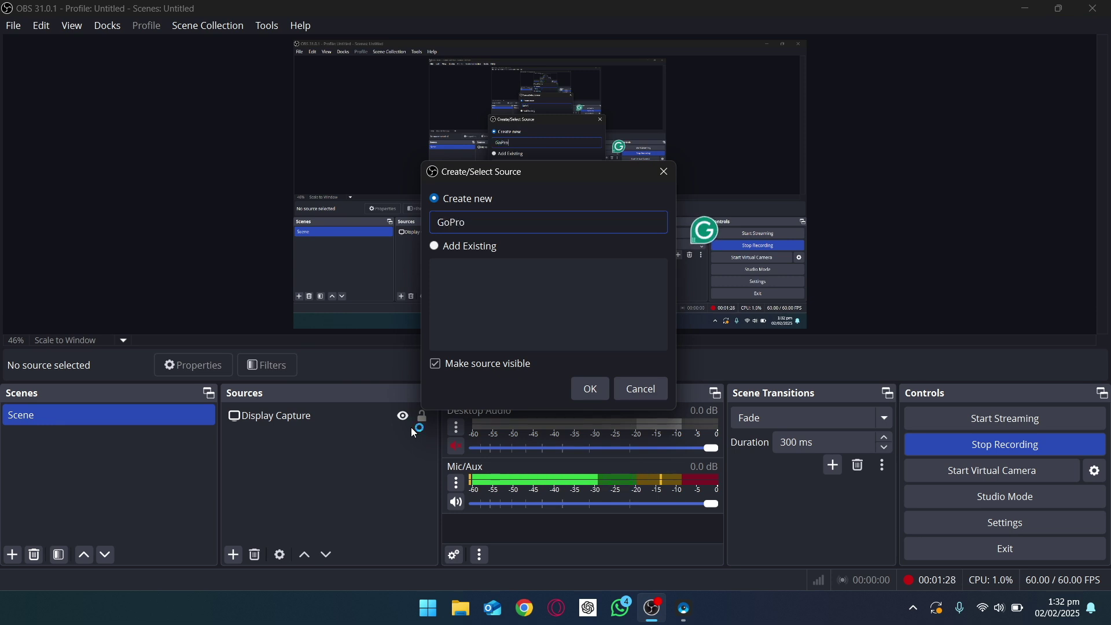
{"action": "left_click", "coordinate": [591, 396]}
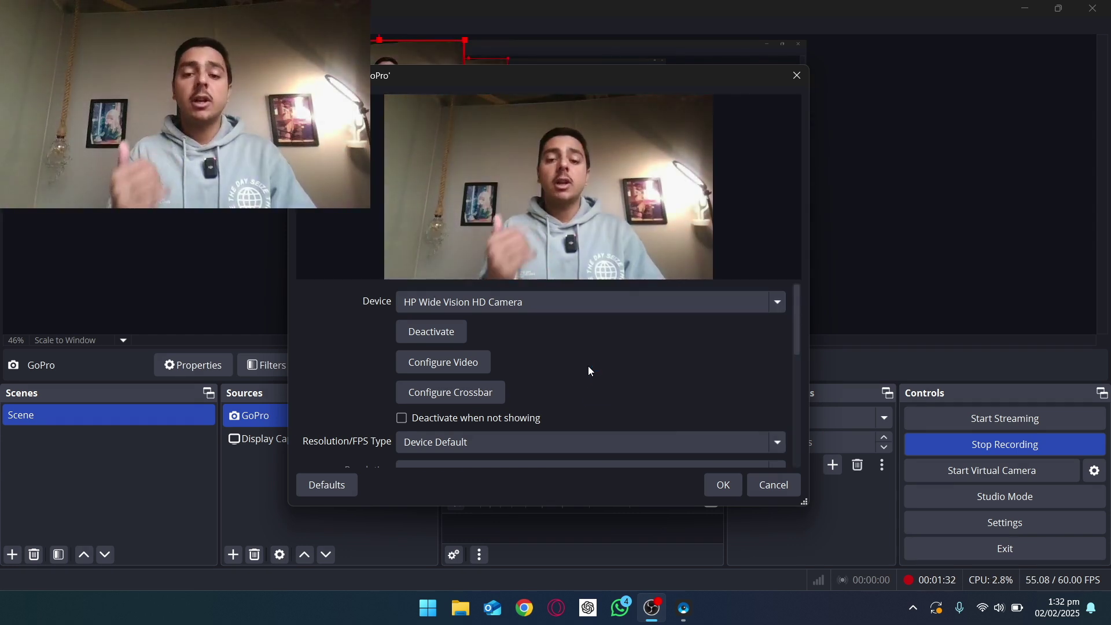
Step: Open the GoPro source's Device list to choose the GoPro Webcam camera
{"action": "left_click", "coordinate": [561, 310]}
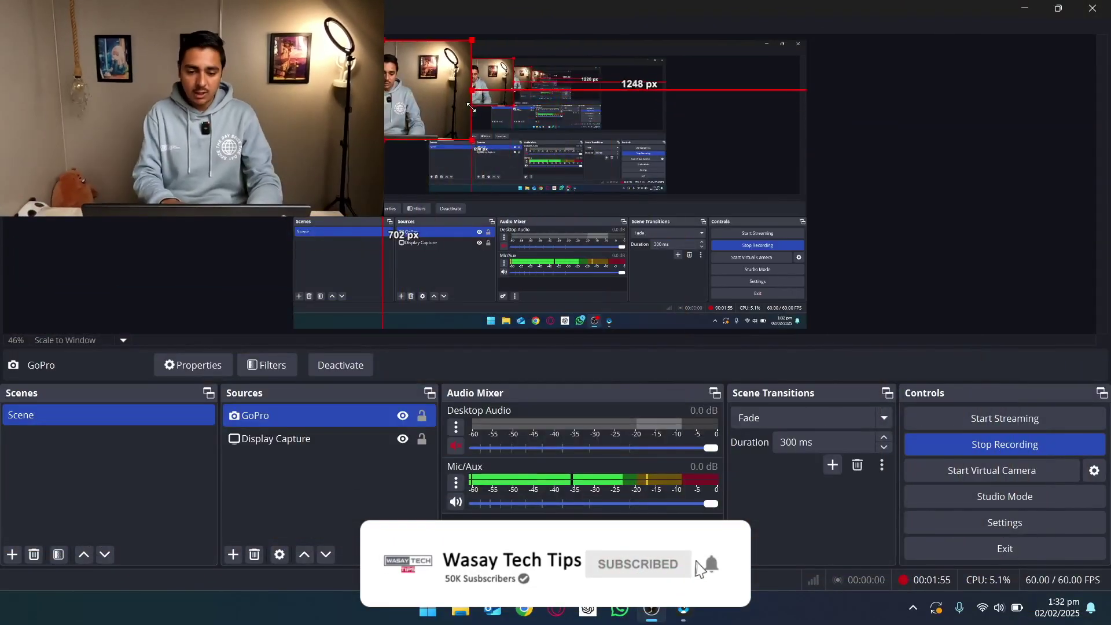
Step: Shrink the GoPro feed and snap it into the scene's bottom-right corner
{"action": "left_click_drag", "start_coordinate": [359, 120], "coordinate": [360, 310]}
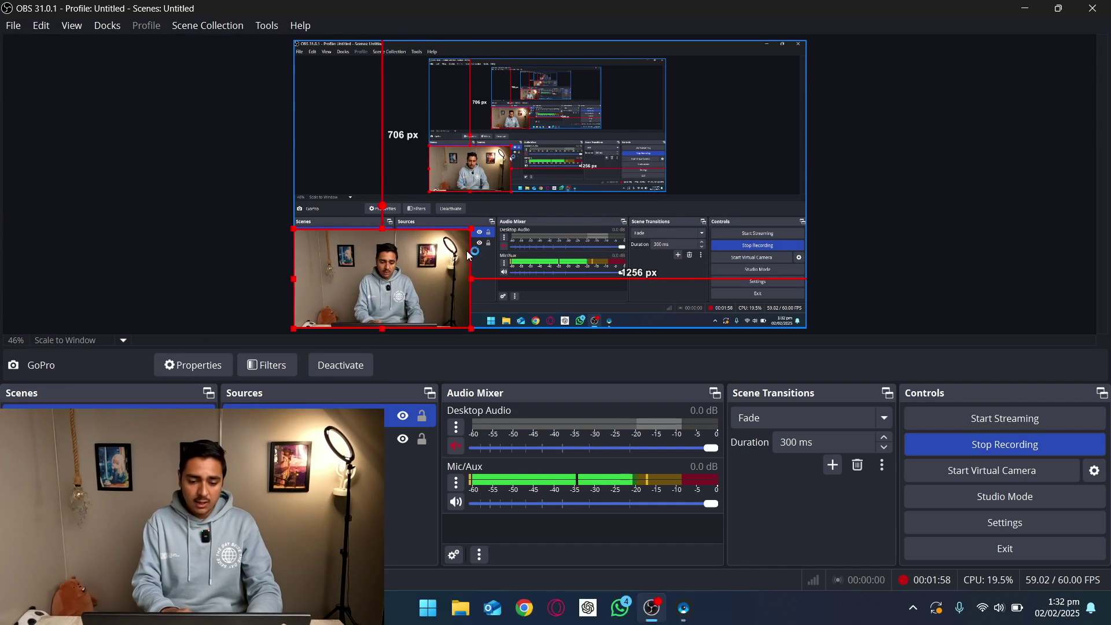
{"action": "left_click_drag", "start_coordinate": [470, 231], "coordinate": [421, 256]}
{"action": "left_click_drag", "start_coordinate": [353, 289], "coordinate": [735, 292]}
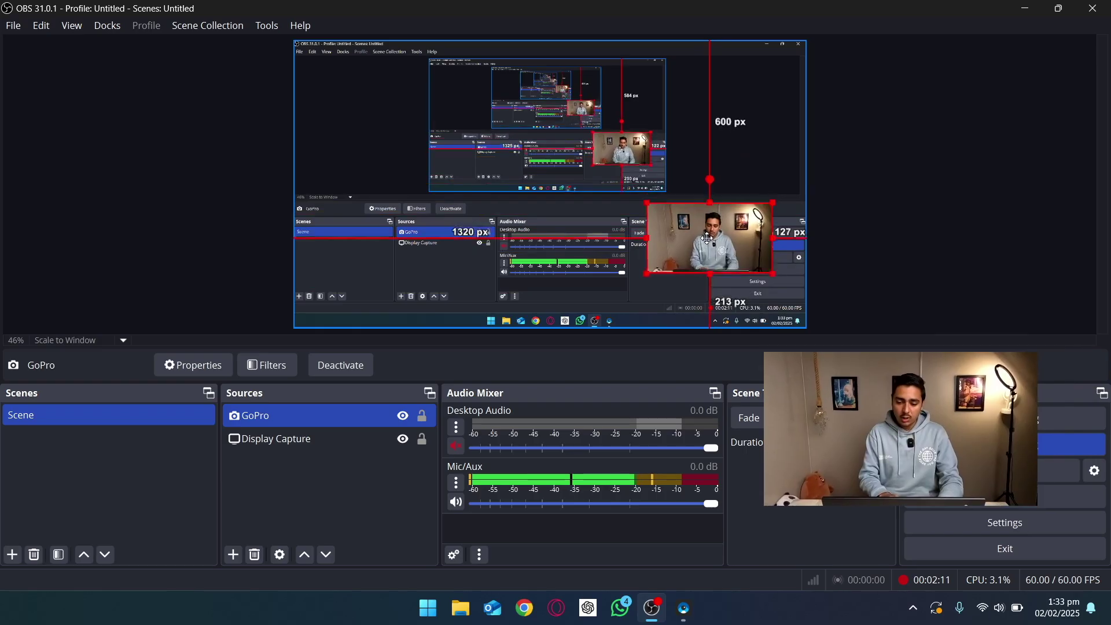
{"action": "left_click_drag", "start_coordinate": [707, 238], "coordinate": [739, 289]}
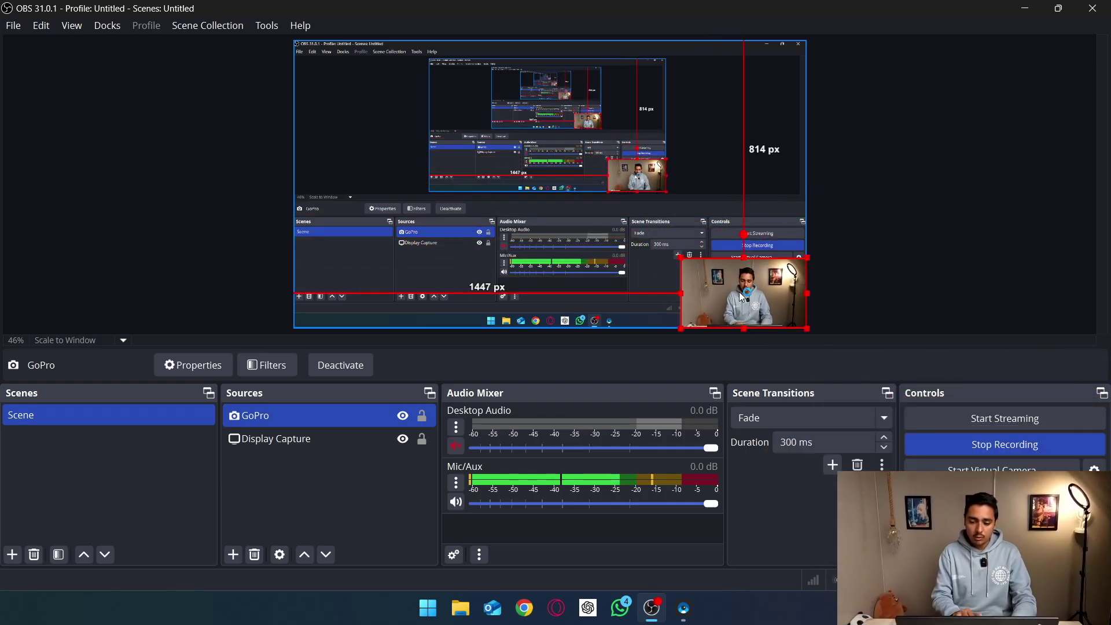